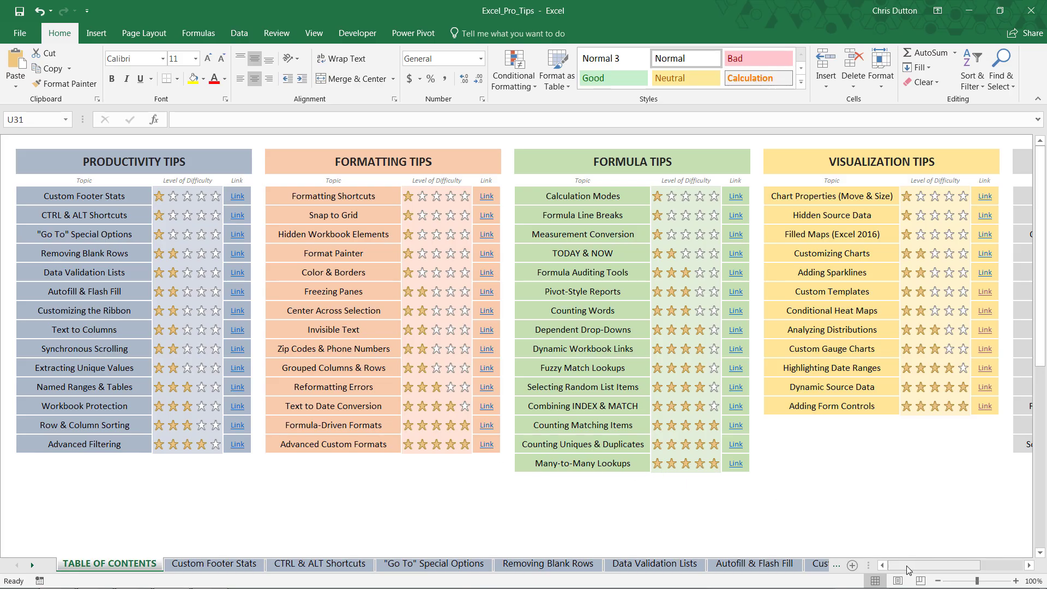
Follow the Removing & Reviving Data link under PIVOT TABLE TIPS to its sheet
left_click_drag(907, 570, 952, 570)
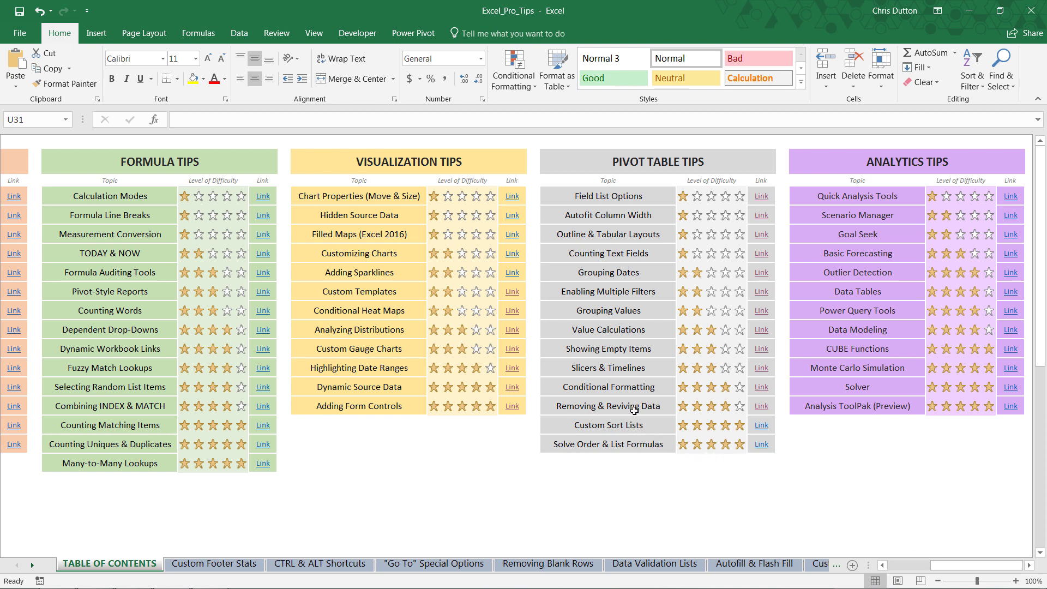
left_click(634, 410)
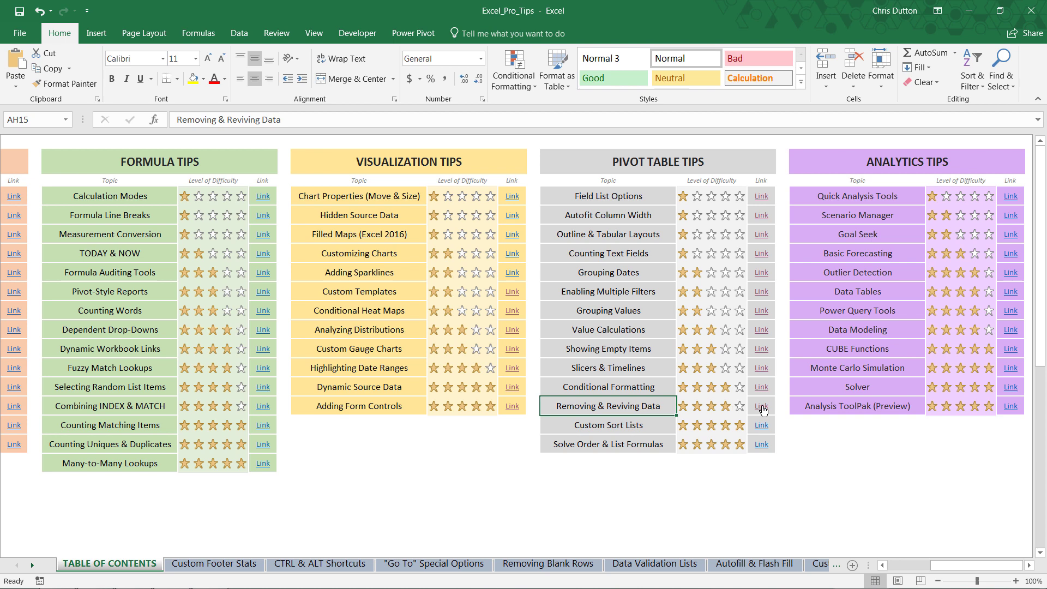
left_click(762, 407)
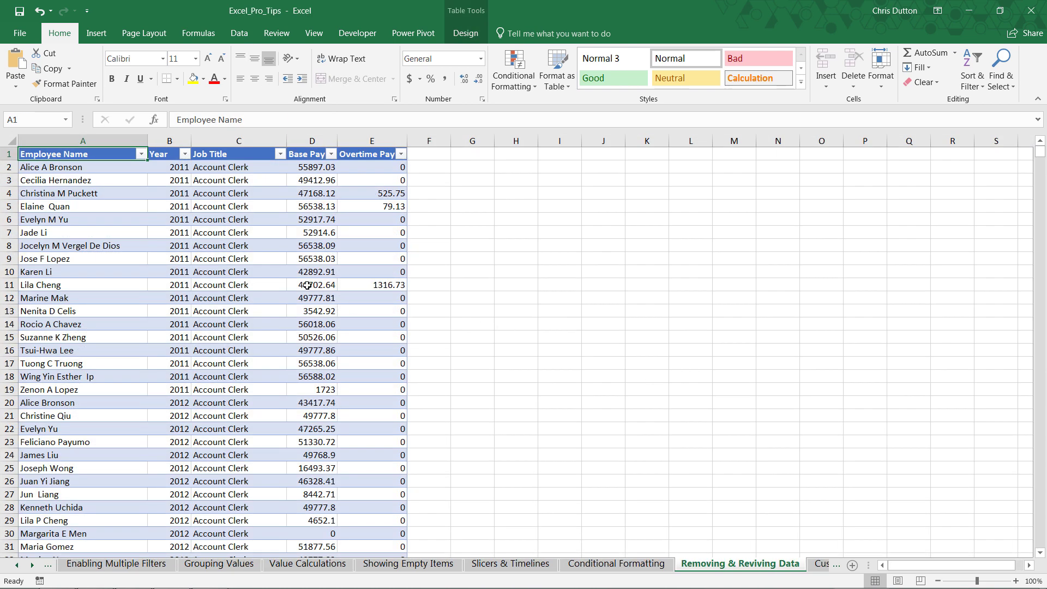
Show the salaries table's Design settings and confirm the table ends at row 16085
left_click(465, 33)
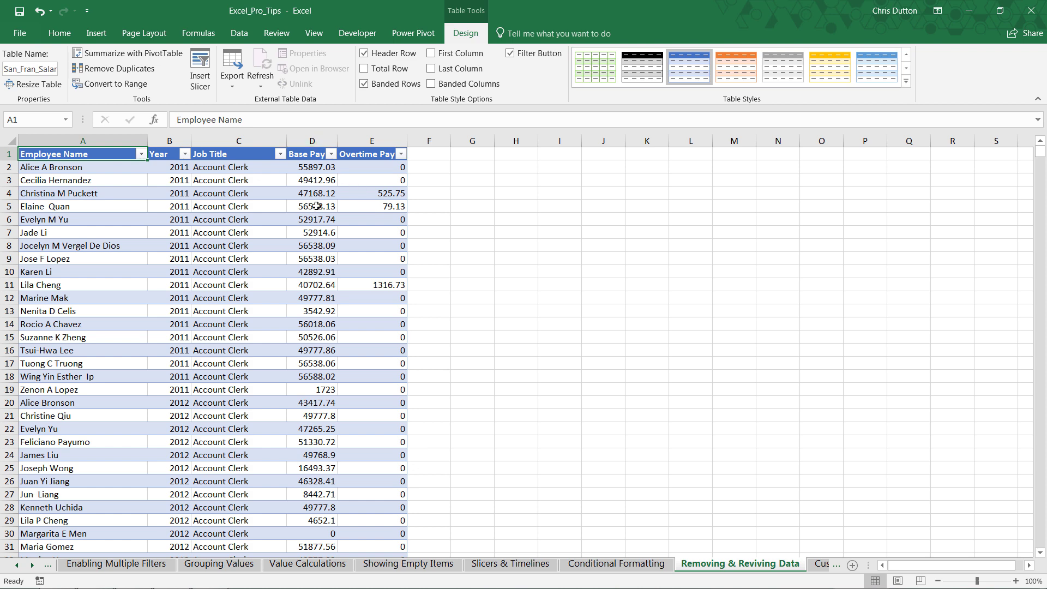
left_click(271, 241)
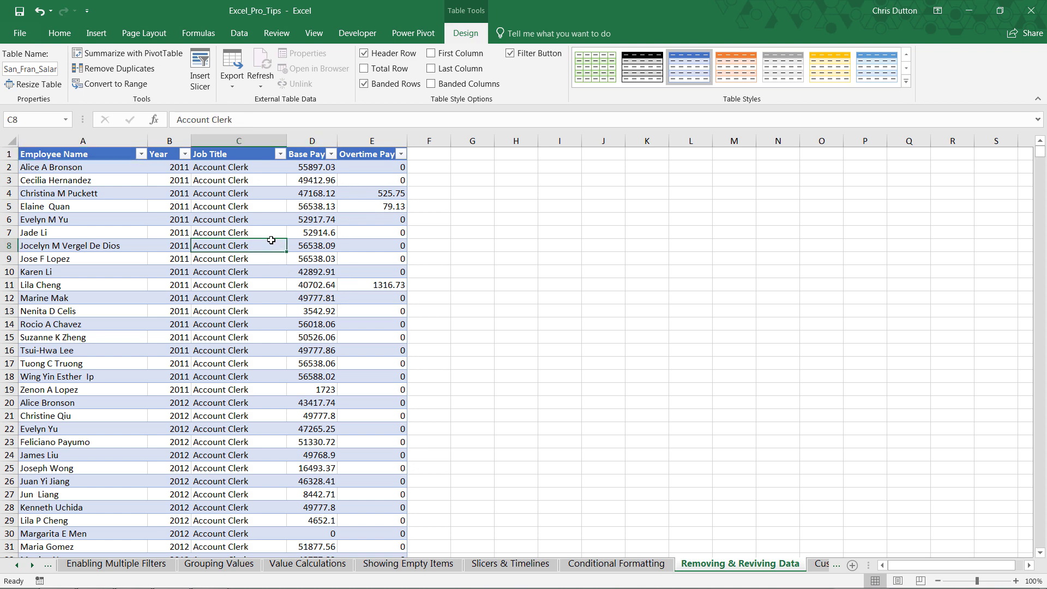
key("ctrl+Down")
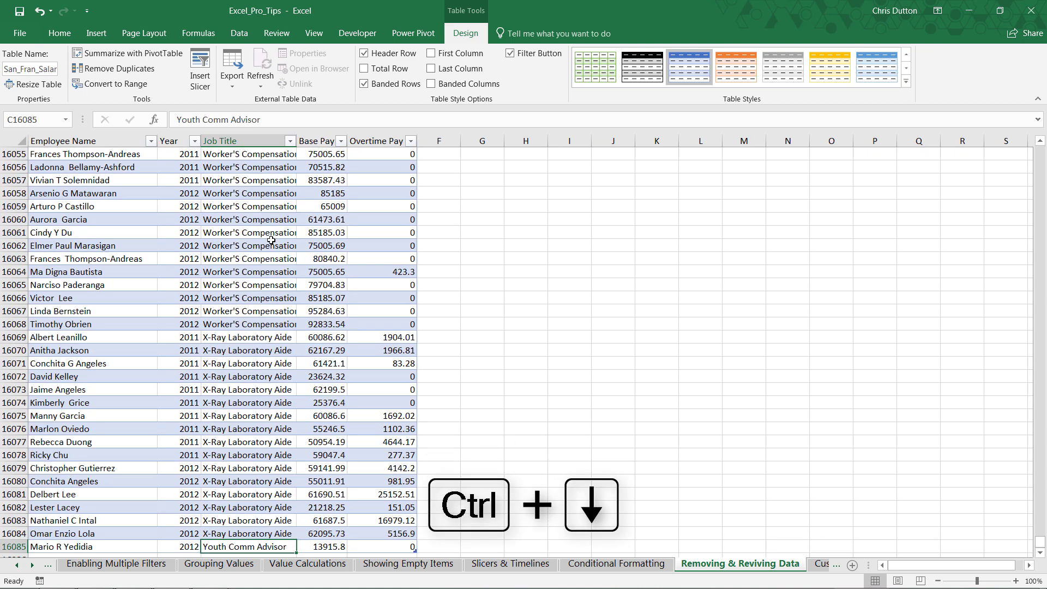
scroll(240, 331, "down", 3)
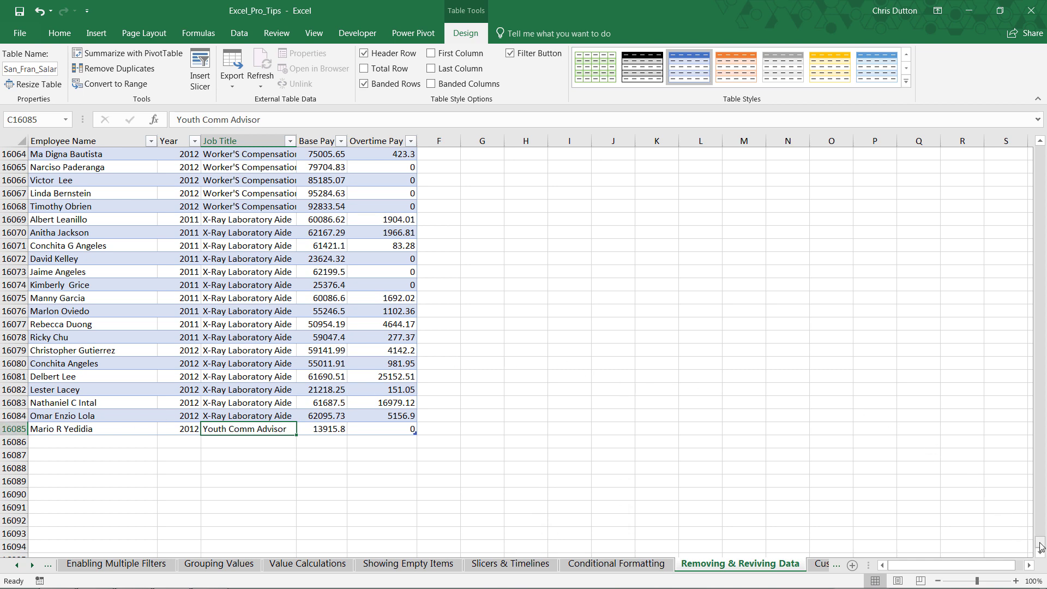
left_click_drag(1041, 544, 1042, 149)
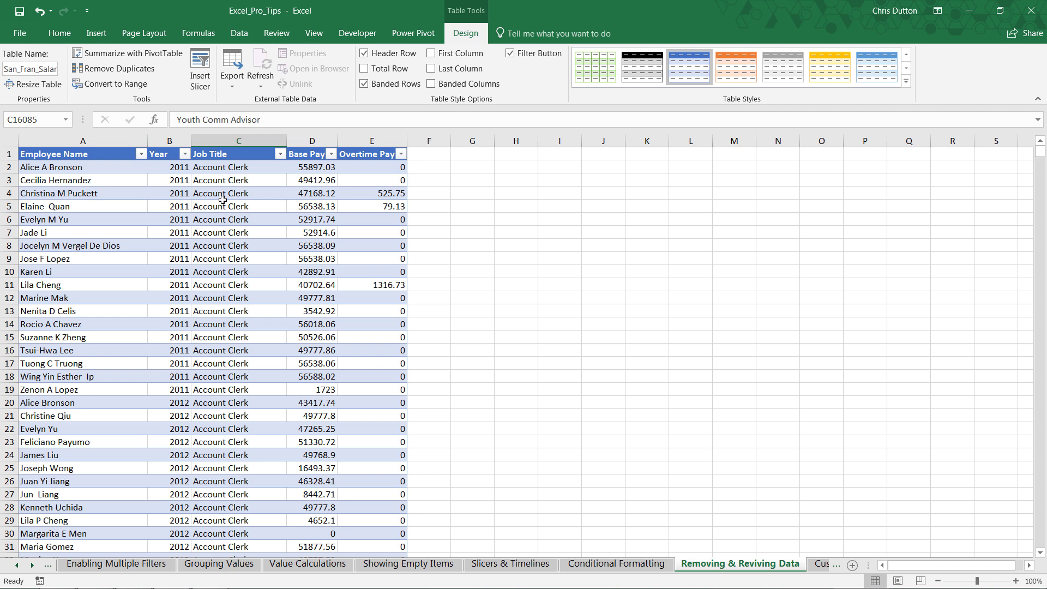
Insert a PivotTable from the San_Fran_Salaries table on a new worksheet
left_click(134, 231)
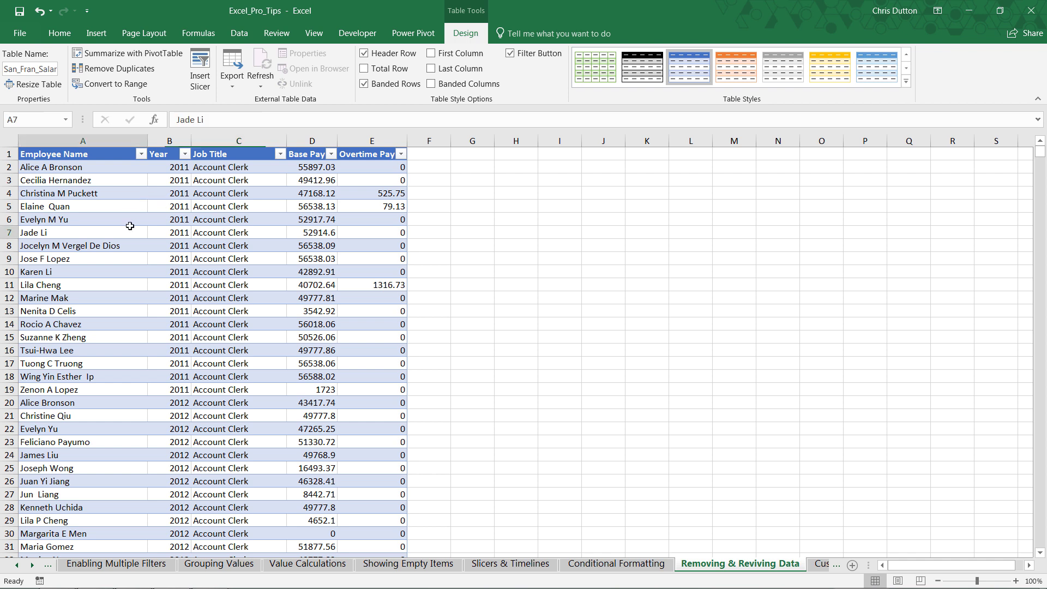
left_click(98, 34)
left_click(18, 65)
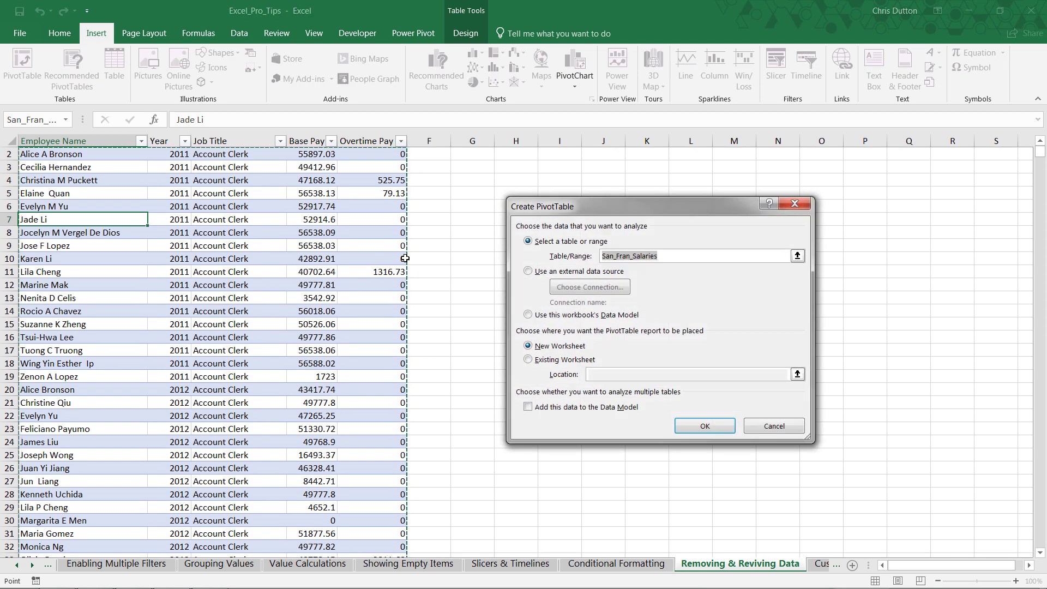
left_click(701, 426)
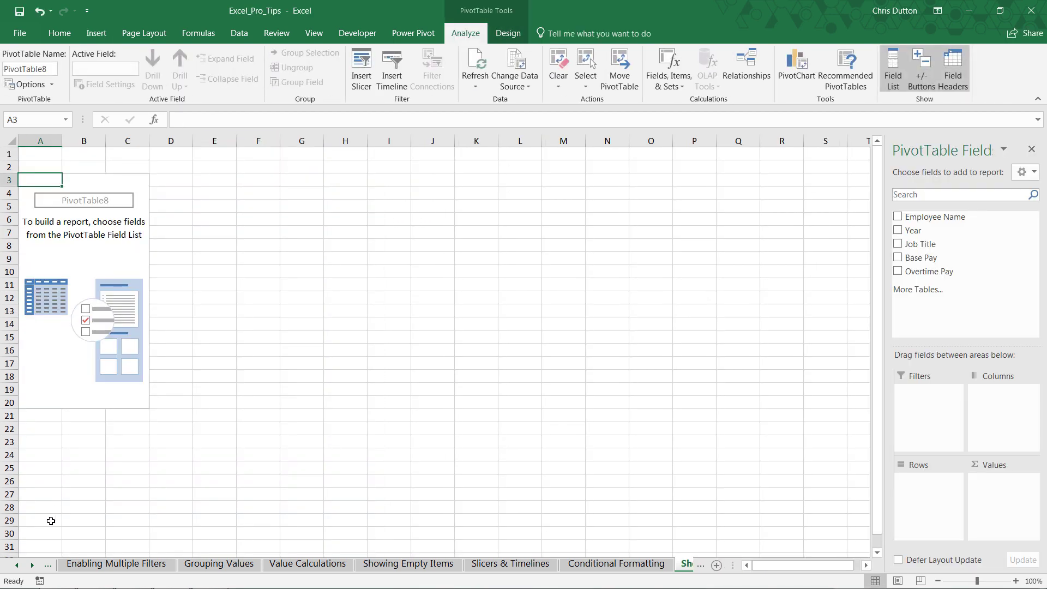
Rename the new sheet to 'San Fran Pivot'
left_click(32, 565)
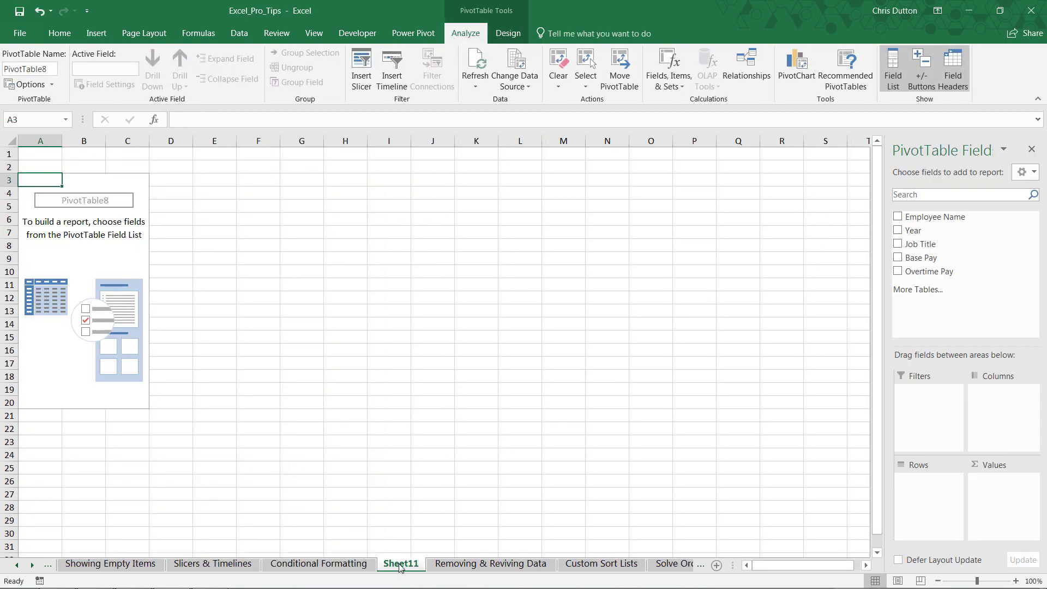
double_click(401, 565)
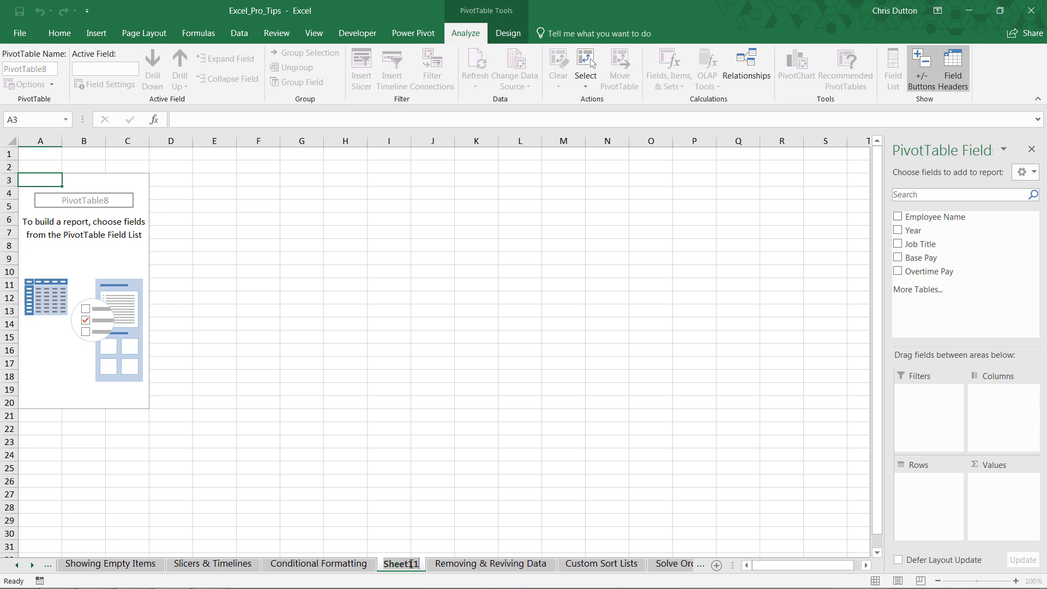
type("San Fran")
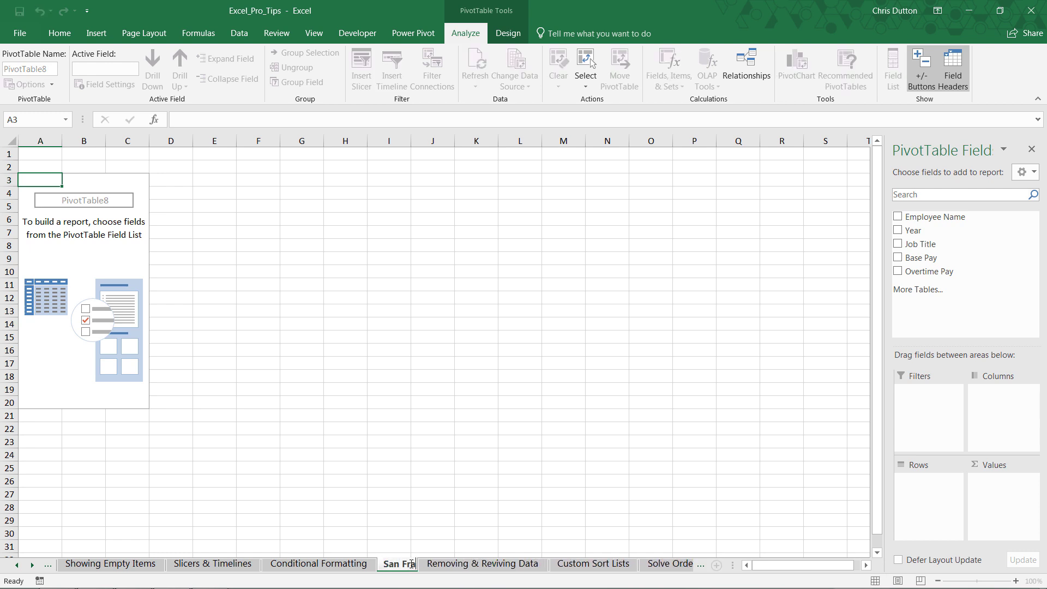
type(" Pivot")
key("Return")
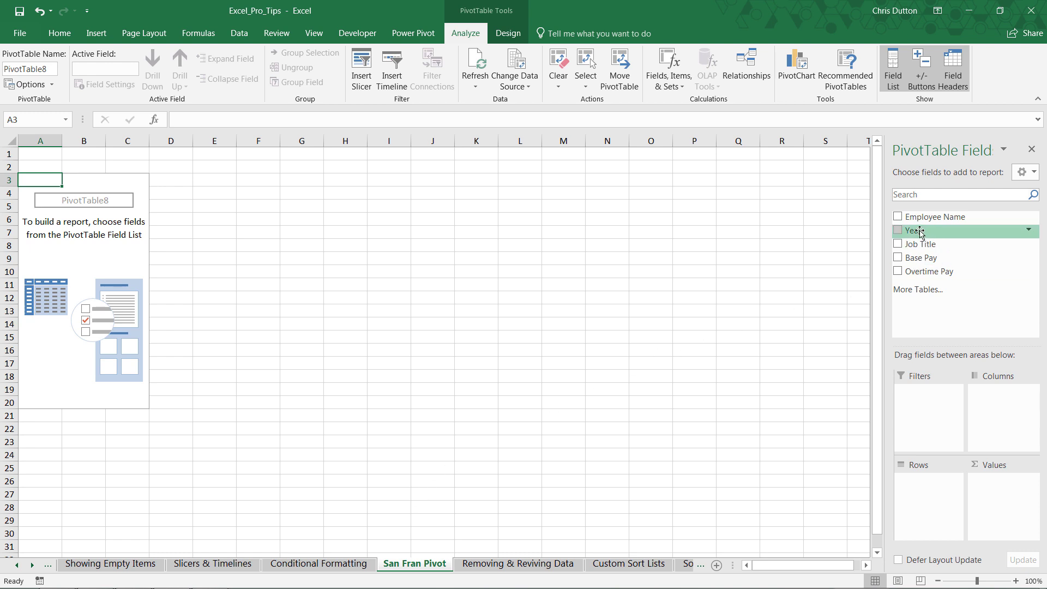
Put Year in Filters, Job Title in Rows, and Average of Base Pay in Values
left_click_drag(921, 232, 925, 389)
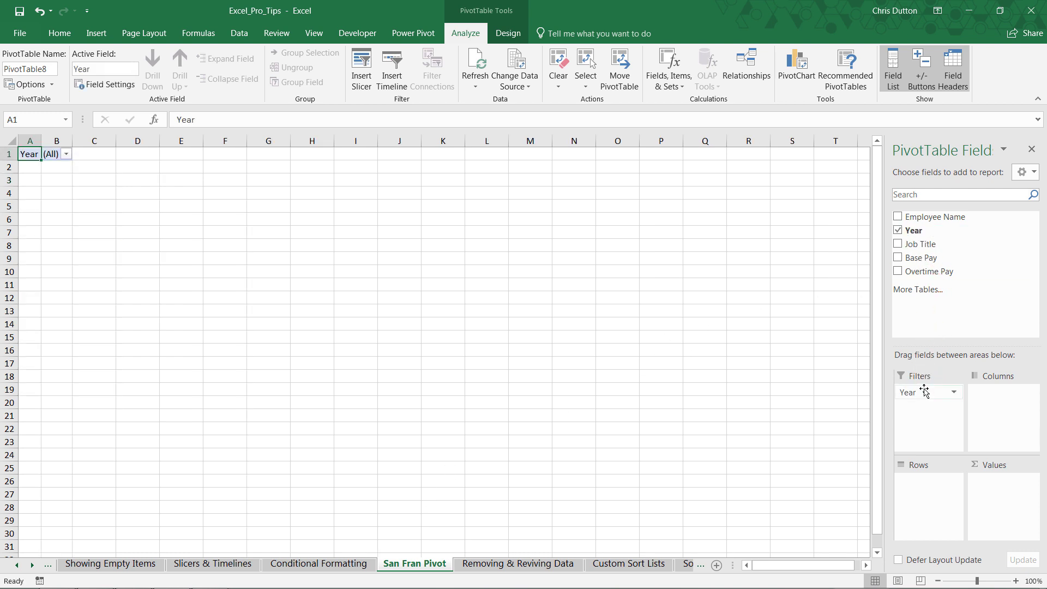
left_click_drag(926, 245, 942, 506)
left_click_drag(921, 258, 994, 508)
left_click(1003, 482)
left_click(978, 465)
left_click(573, 349)
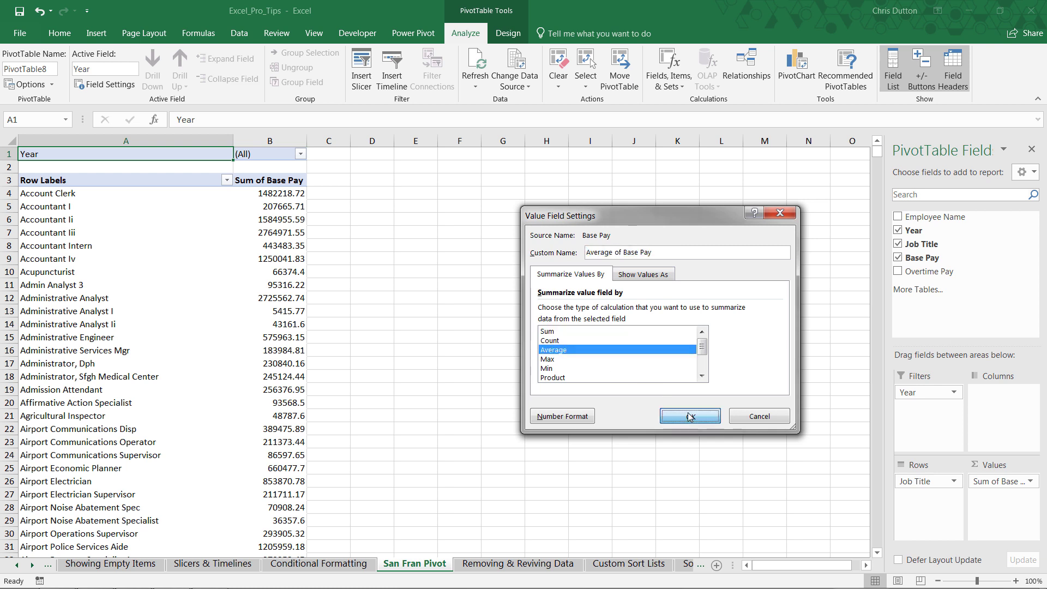
left_click(690, 416)
Filter the pivot's Year to 2012
left_click(316, 154)
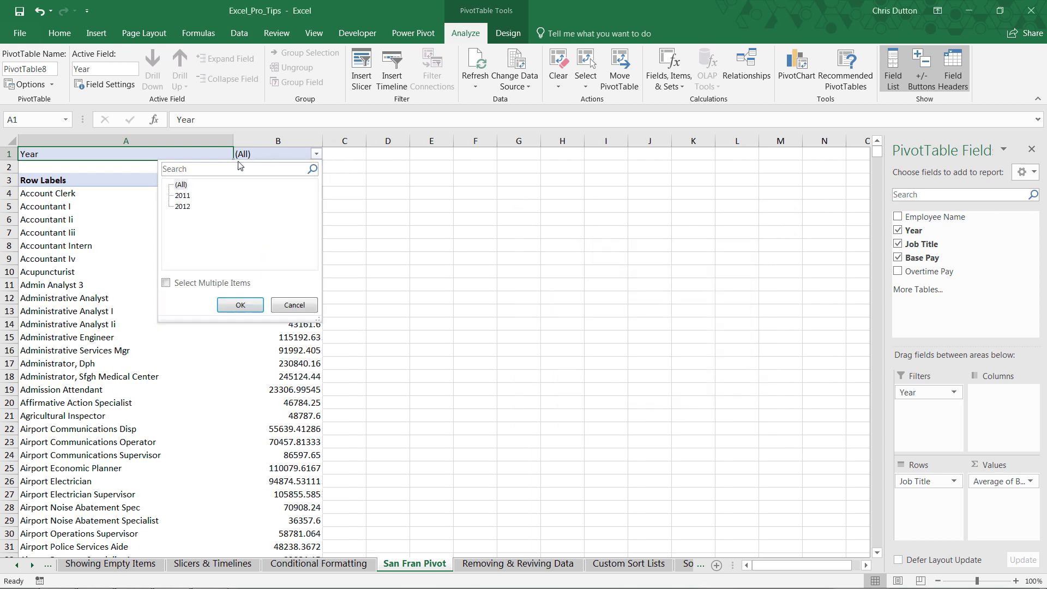
left_click(183, 206)
left_click(236, 304)
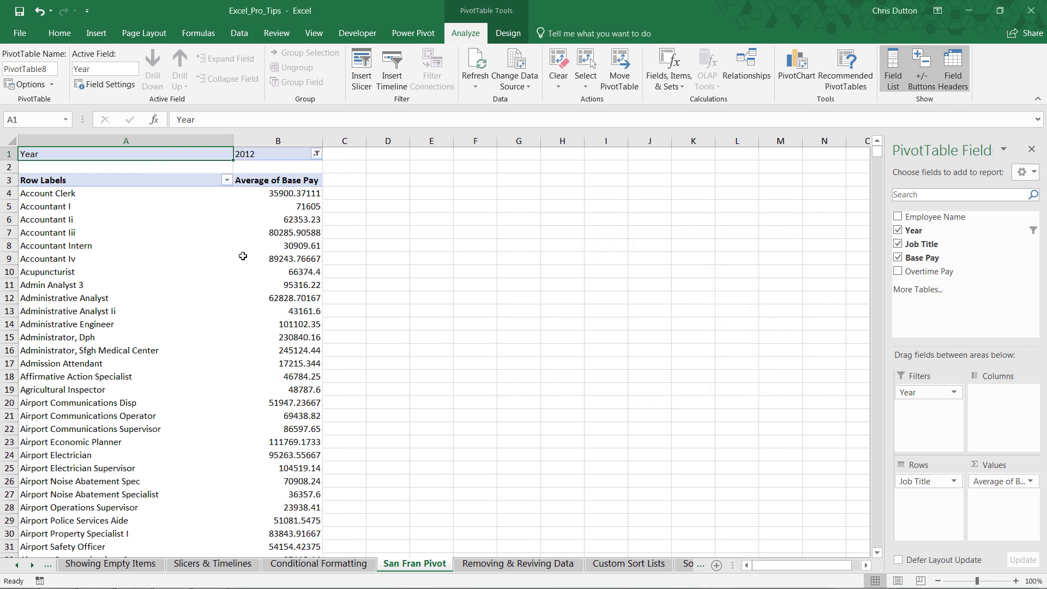
mouse_move(244, 251)
mouse_move(282, 288)
left_click(21, 84)
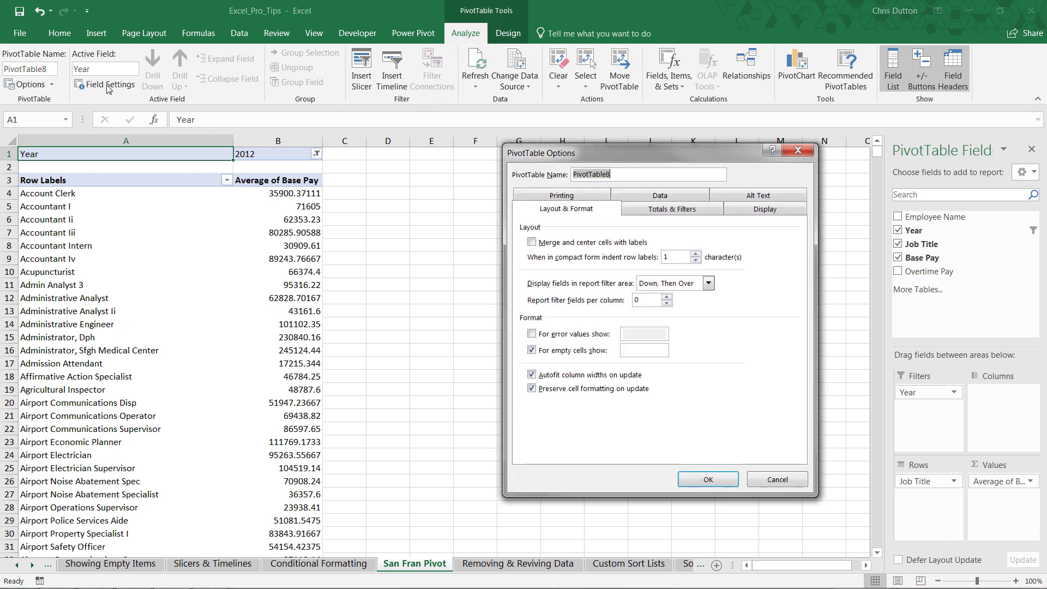
left_click(663, 197)
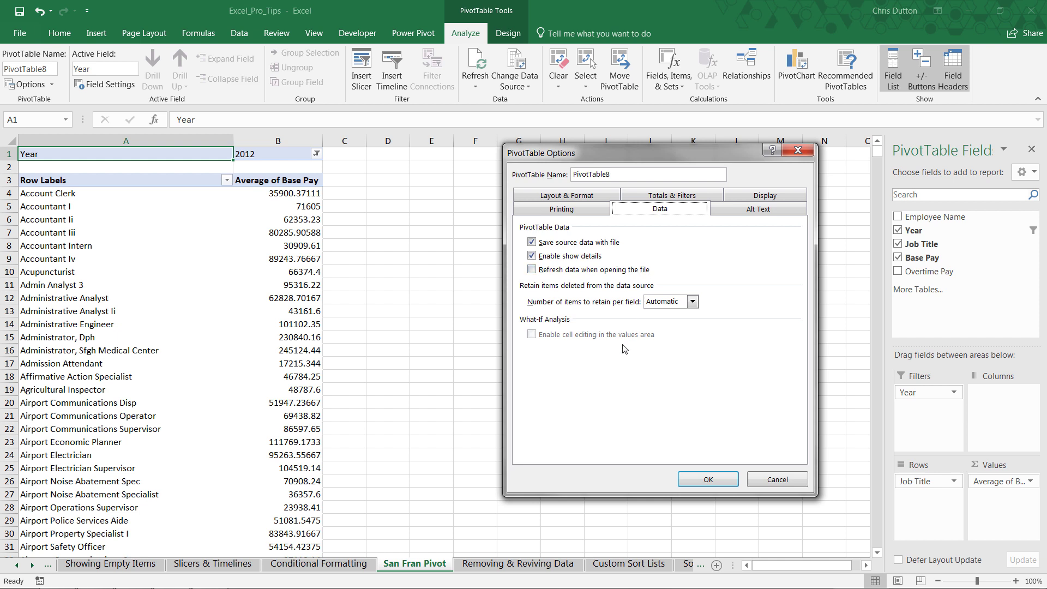
left_click(713, 482)
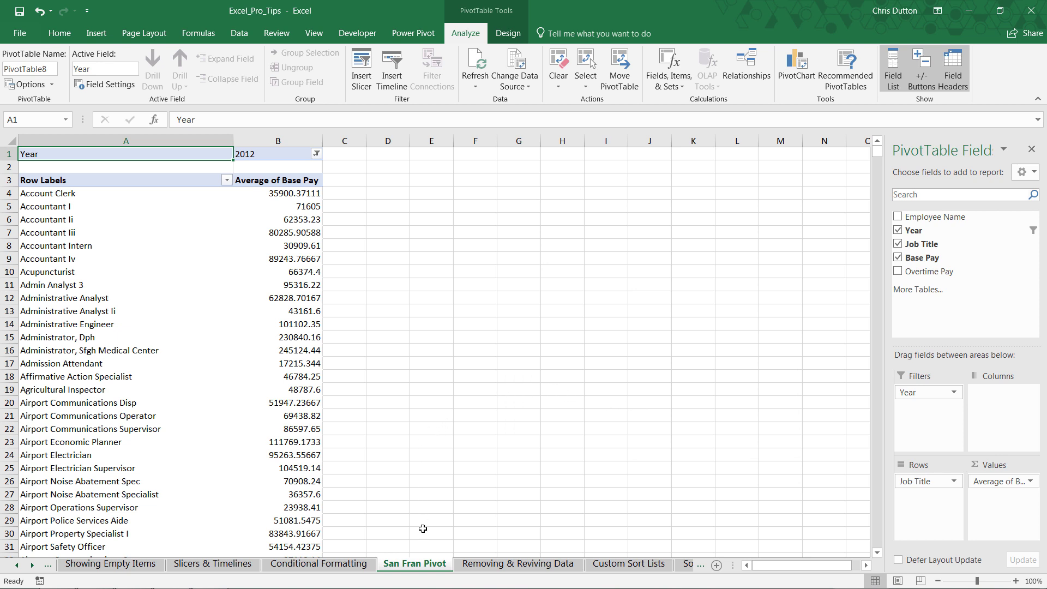
Delete the Removing & Reviving Data sheet, then return to San Fran Pivot
left_click(518, 564)
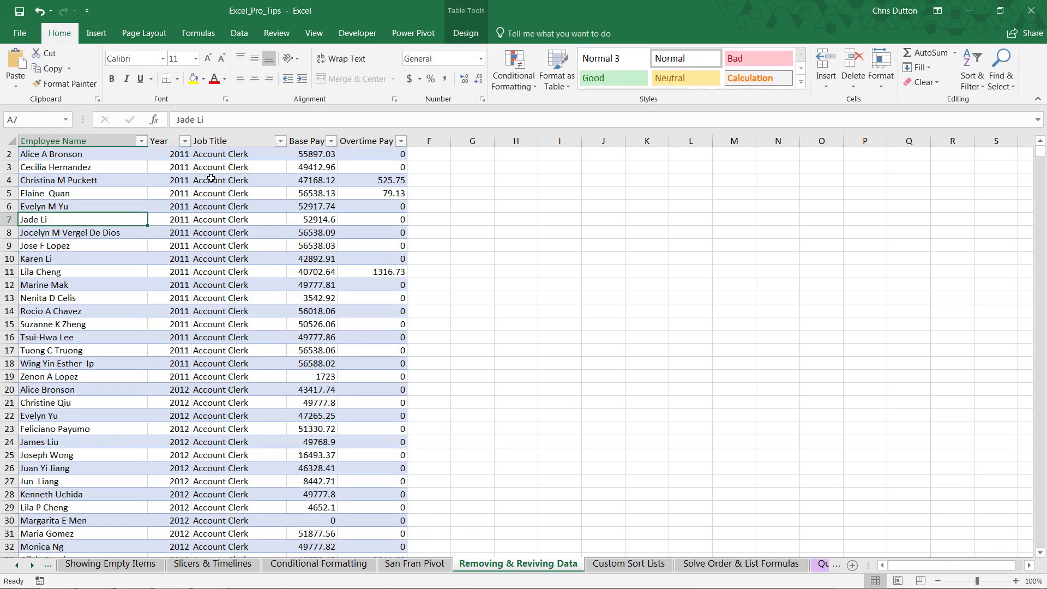
right_click(494, 566)
left_click(548, 420)
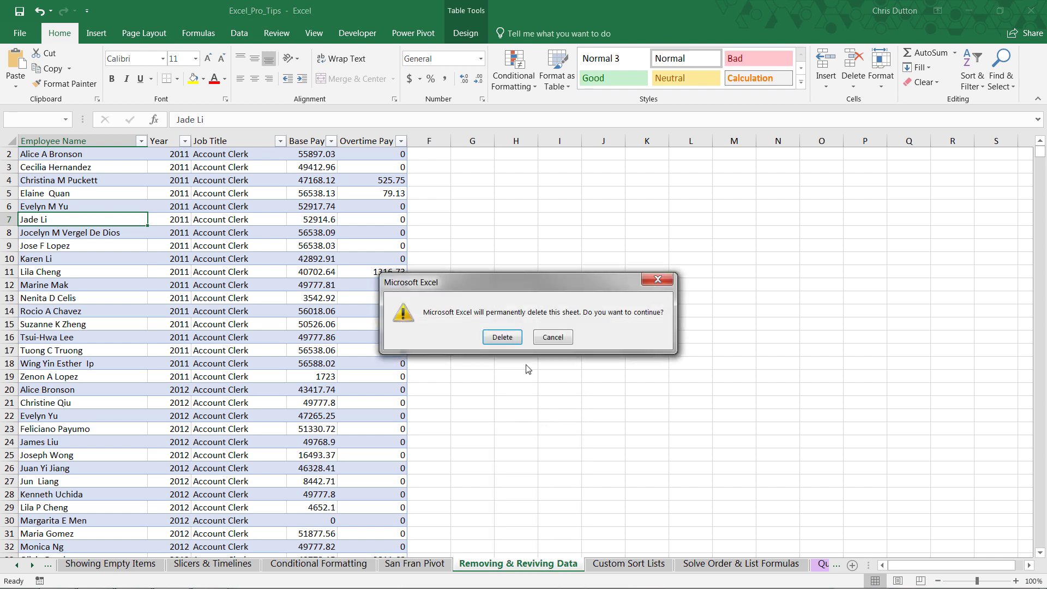
left_click(500, 339)
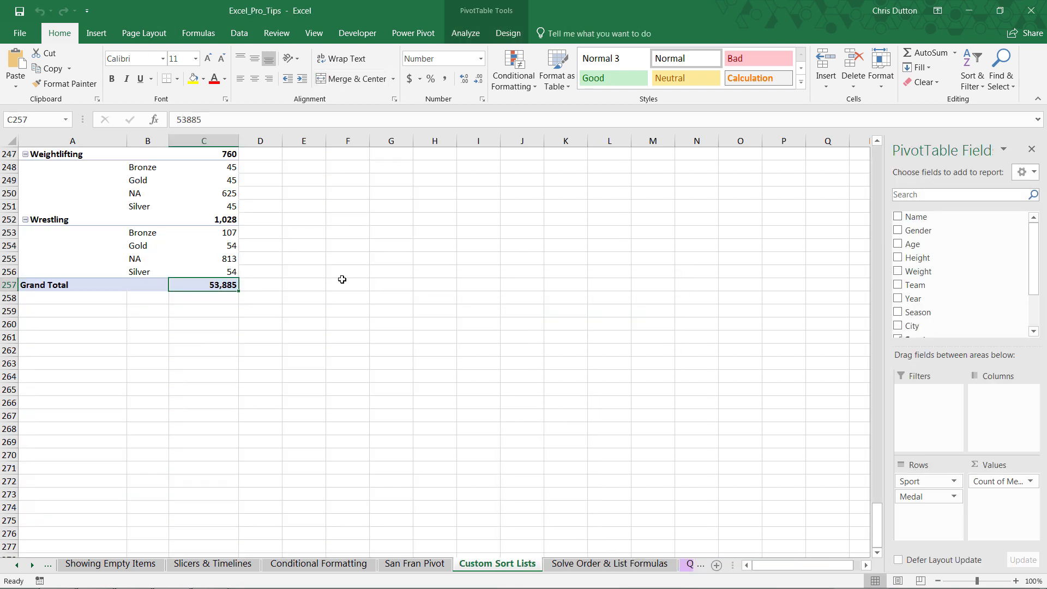
left_click(418, 565)
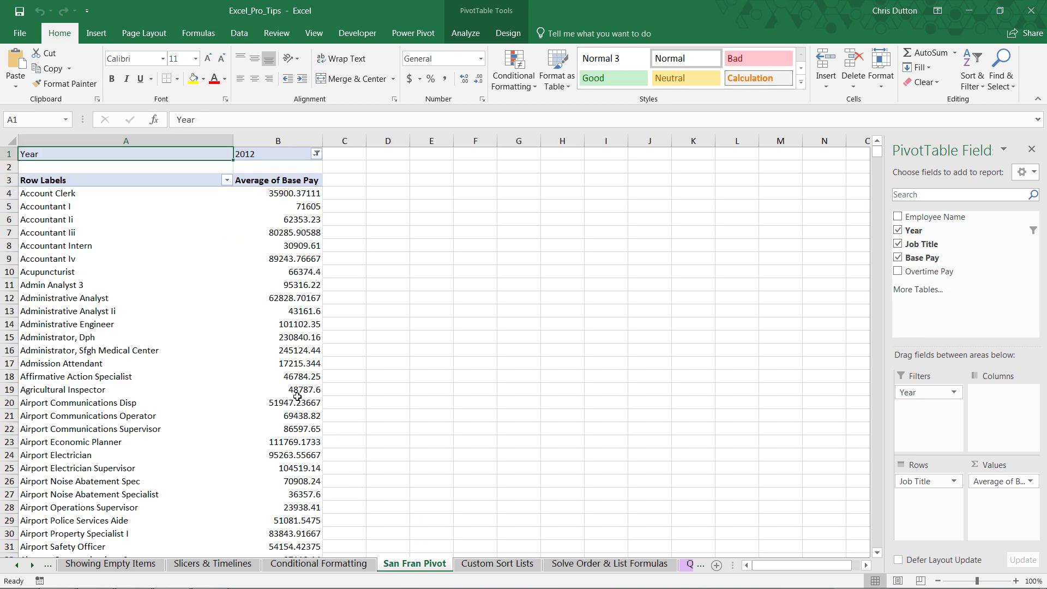
Change the pivot's Year filter to 2011
left_click(316, 154)
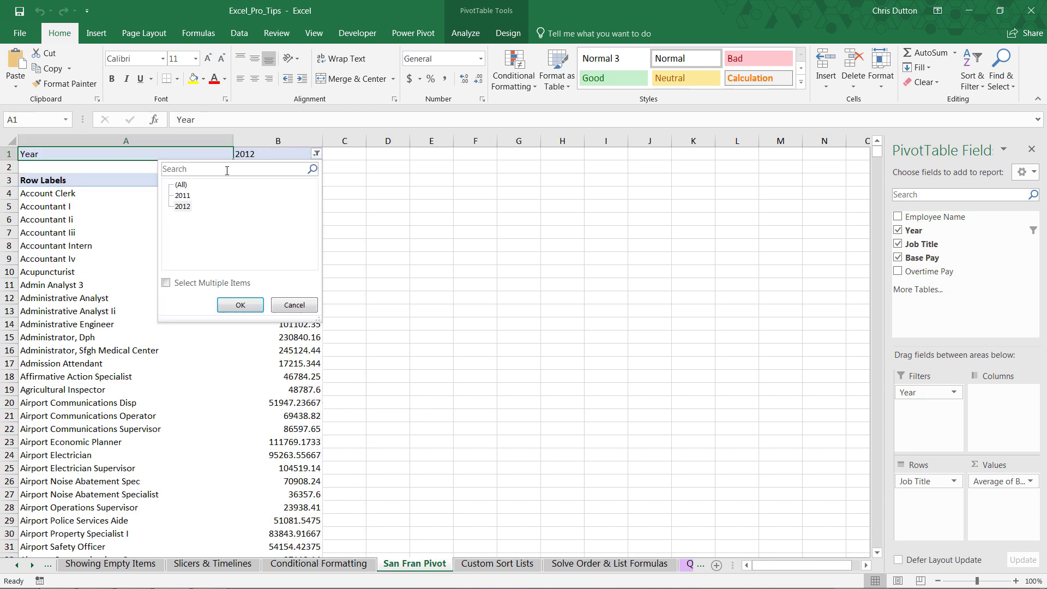
left_click(185, 197)
left_click(240, 304)
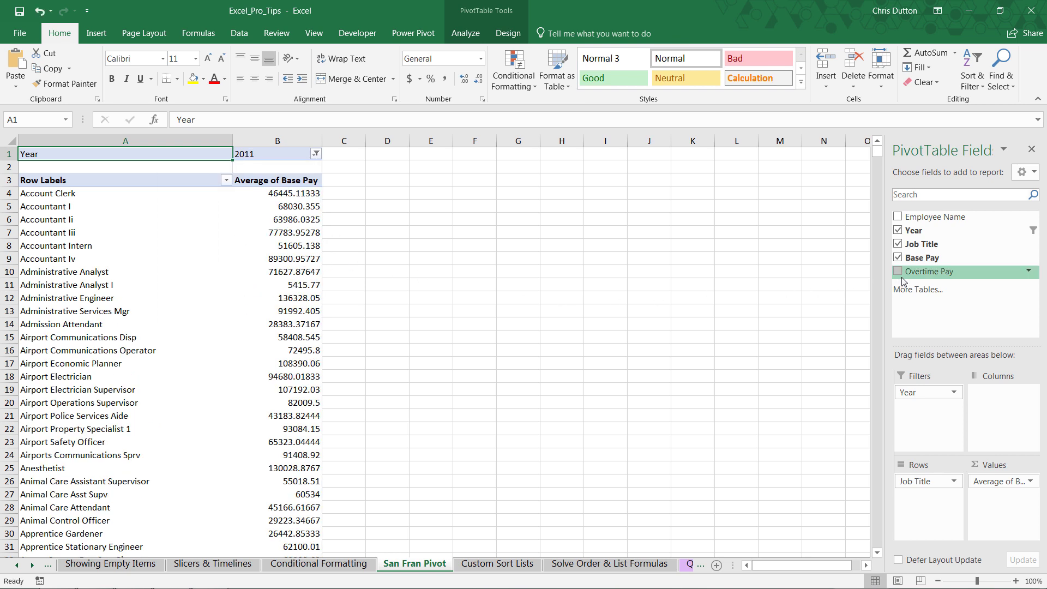
Add Overtime Pay to Values summarized as Average
left_click_drag(927, 272, 980, 493)
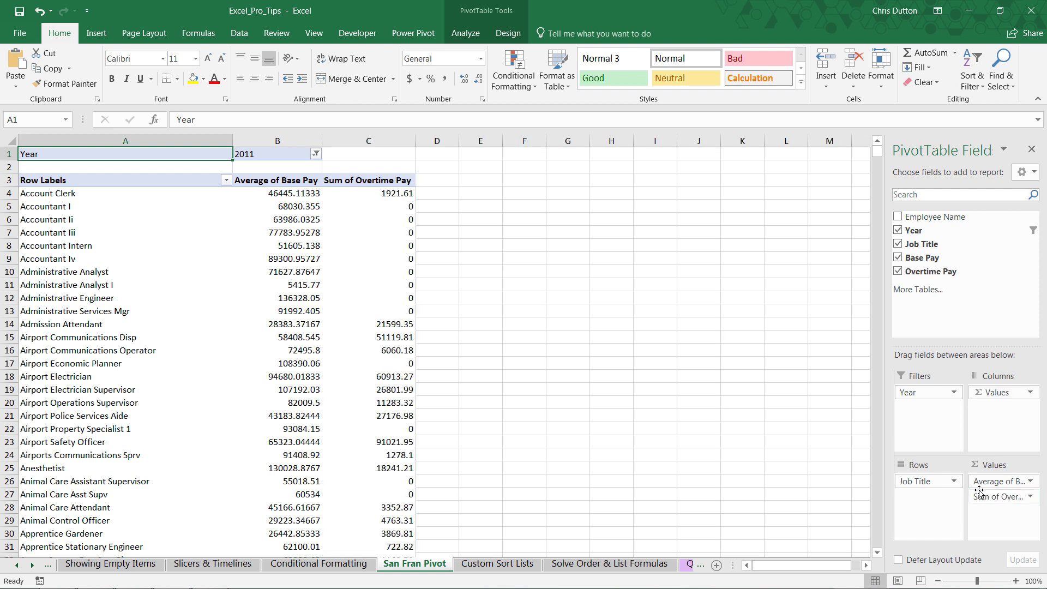
left_click(999, 496)
left_click(960, 479)
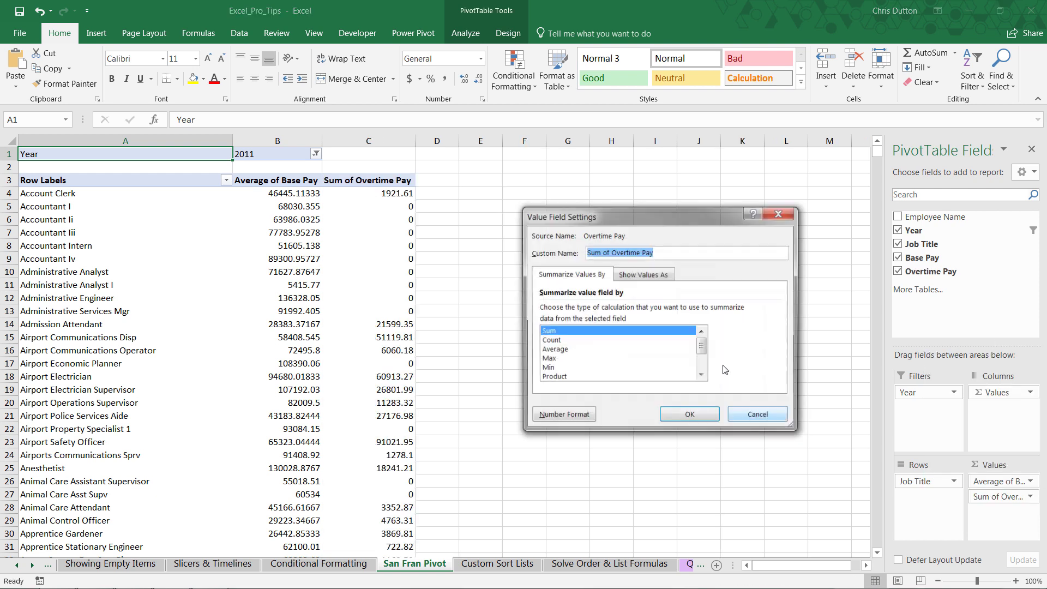
left_click(555, 350)
left_click(690, 414)
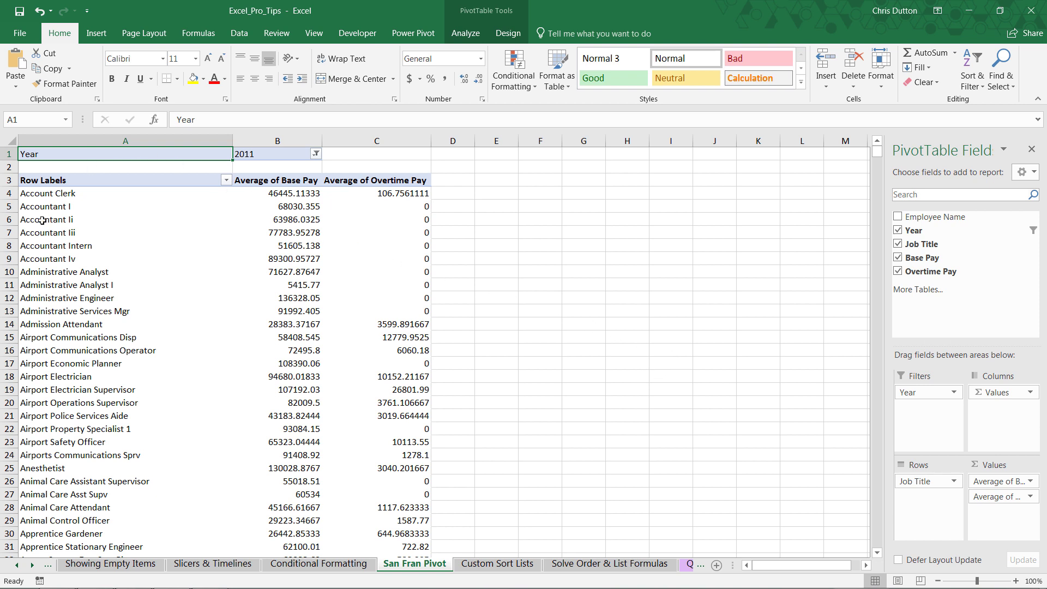
Move Job Title to Filters and add Employee Name to Rows
left_click_drag(927, 481, 930, 413)
left_click_drag(927, 216, 944, 509)
scroll(183, 292, "down", 7)
scroll(183, 292, "up", 7)
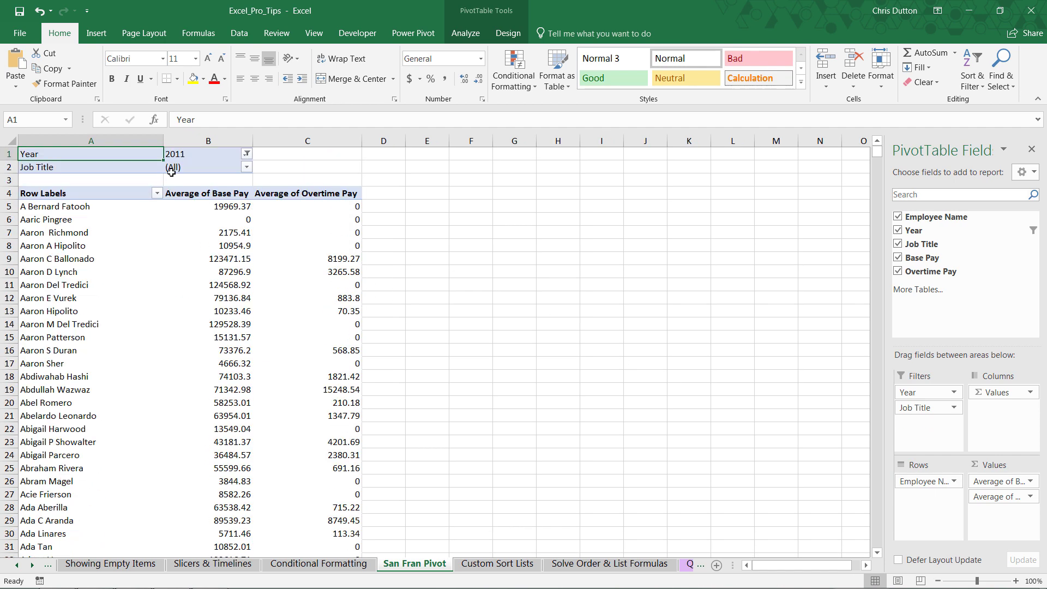
Try refreshing the pivot and dismiss the invalid-reference error
mouse_move(305, 225)
mouse_move(269, 239)
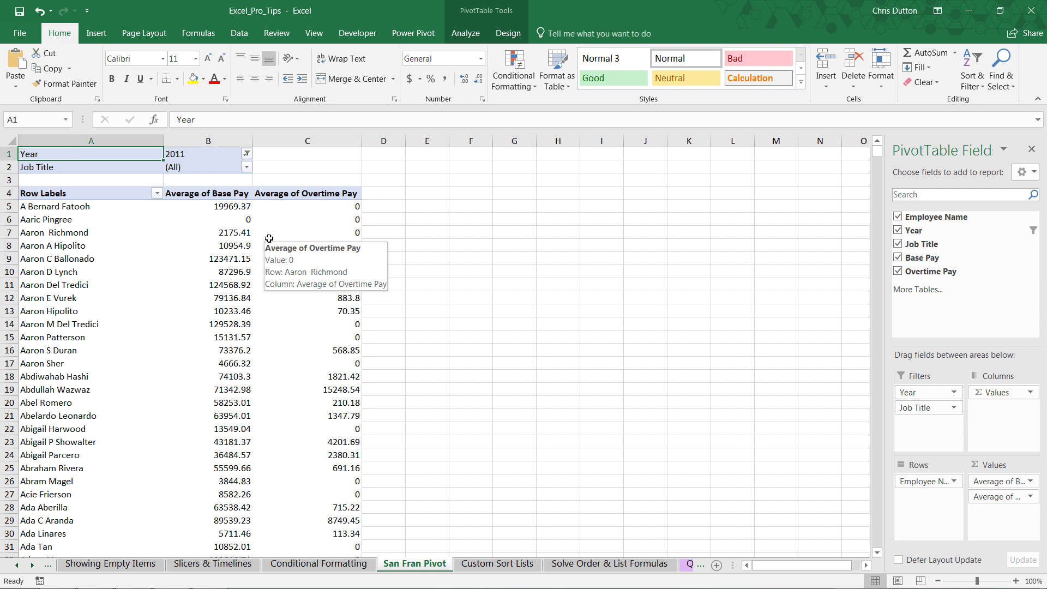
left_click(489, 19)
left_click(473, 60)
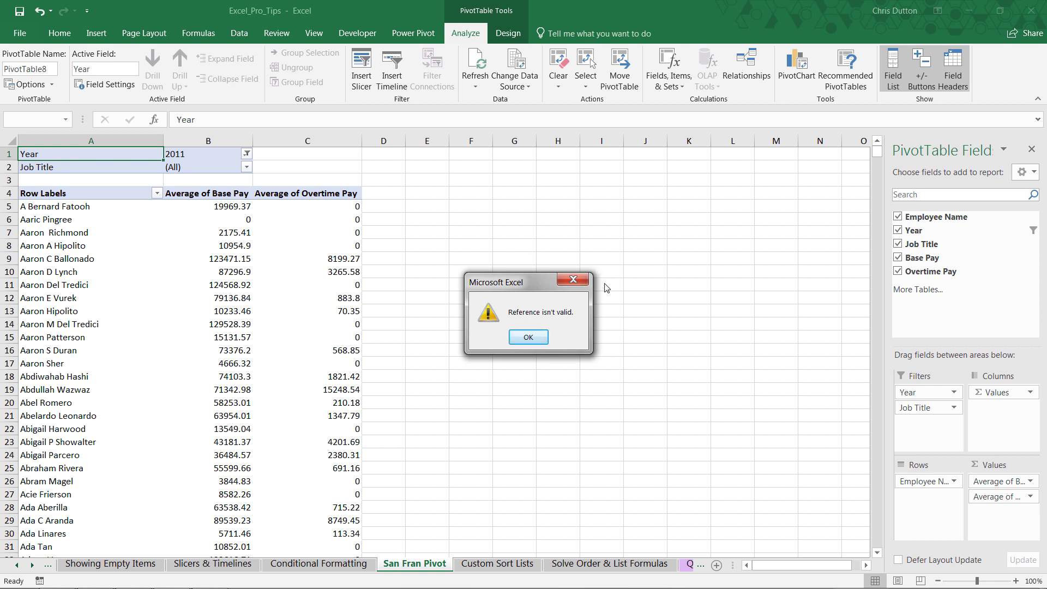
left_click(528, 337)
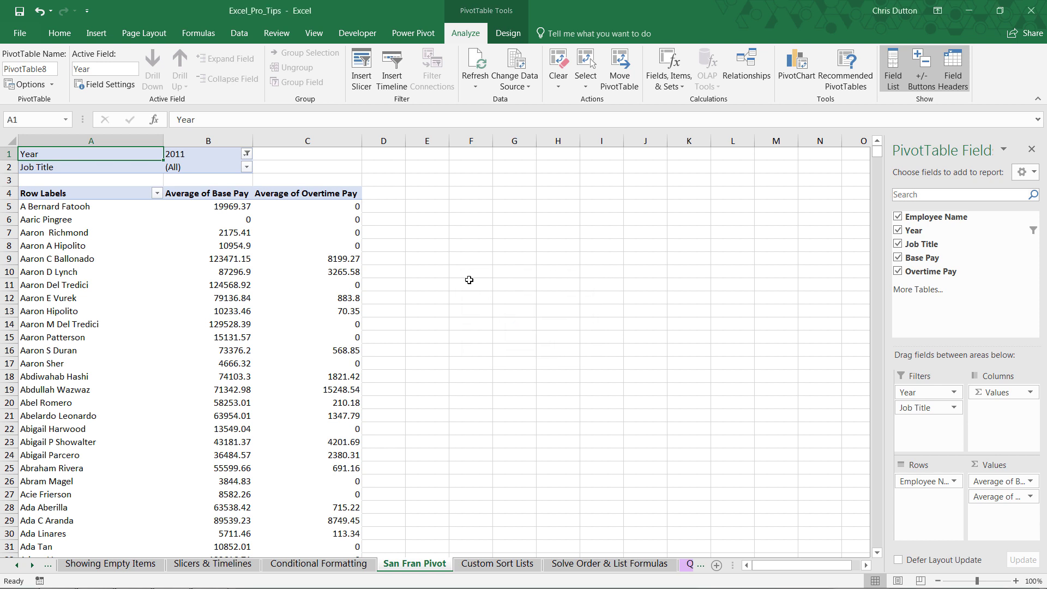
Set the Year filter back to (All) to include every year
mouse_move(310, 206)
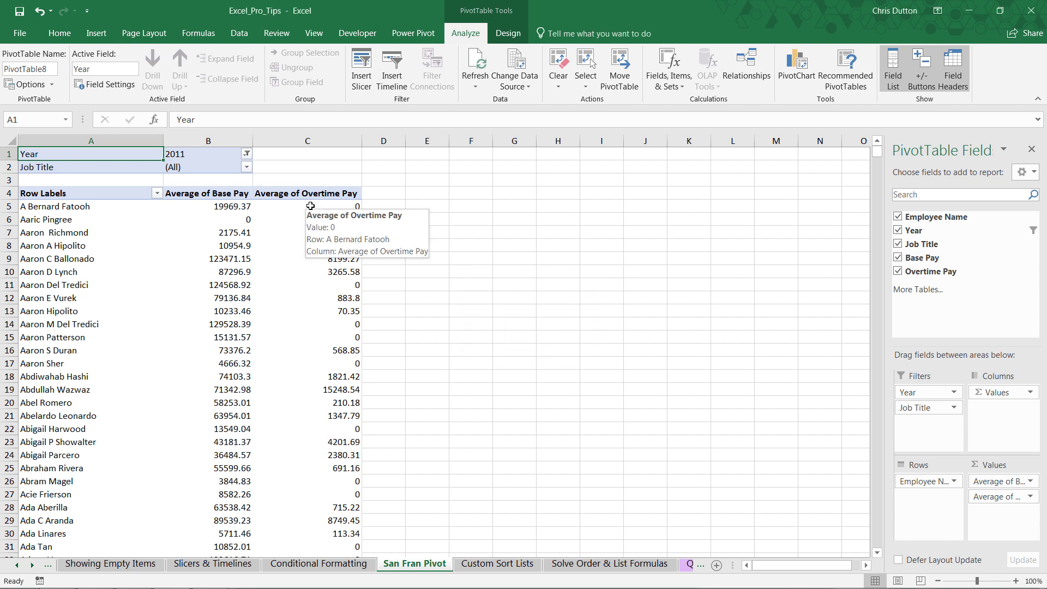
left_click(246, 154)
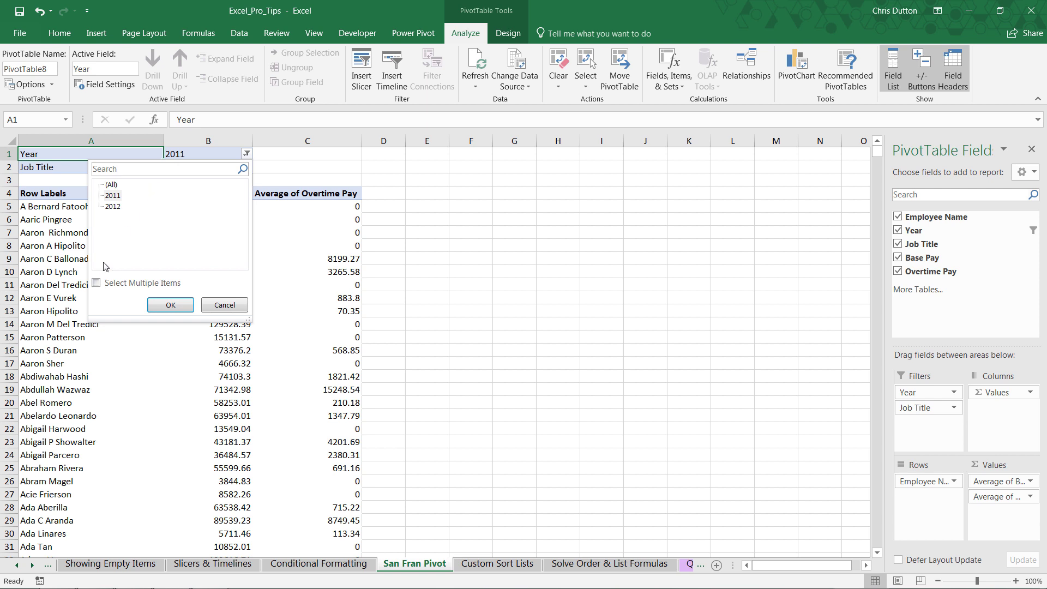
left_click(113, 195)
left_click(170, 303)
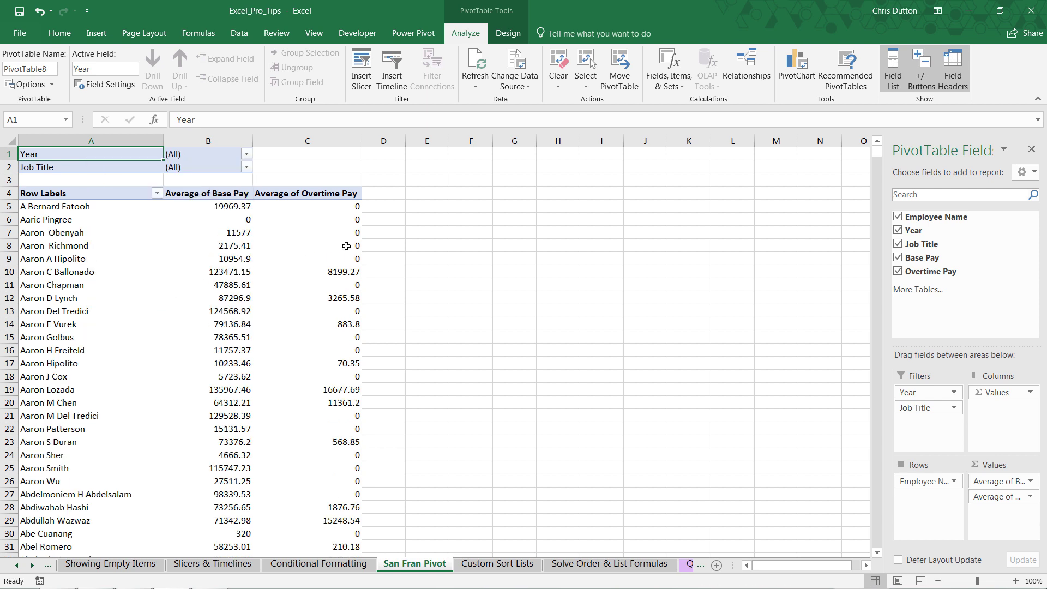
left_click(559, 87)
left_click(584, 119)
scroll(303, 276, "down", 16)
Drill into the Overtime Pay Grand Total to rebuild the salary table on Sheet12
left_click(303, 271)
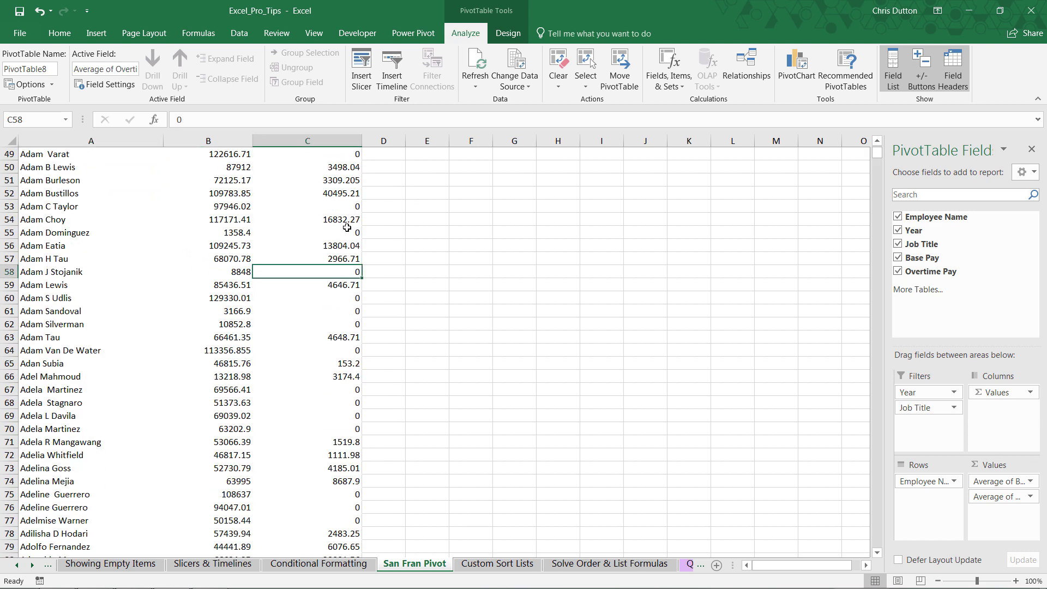
key("ctrl+Down")
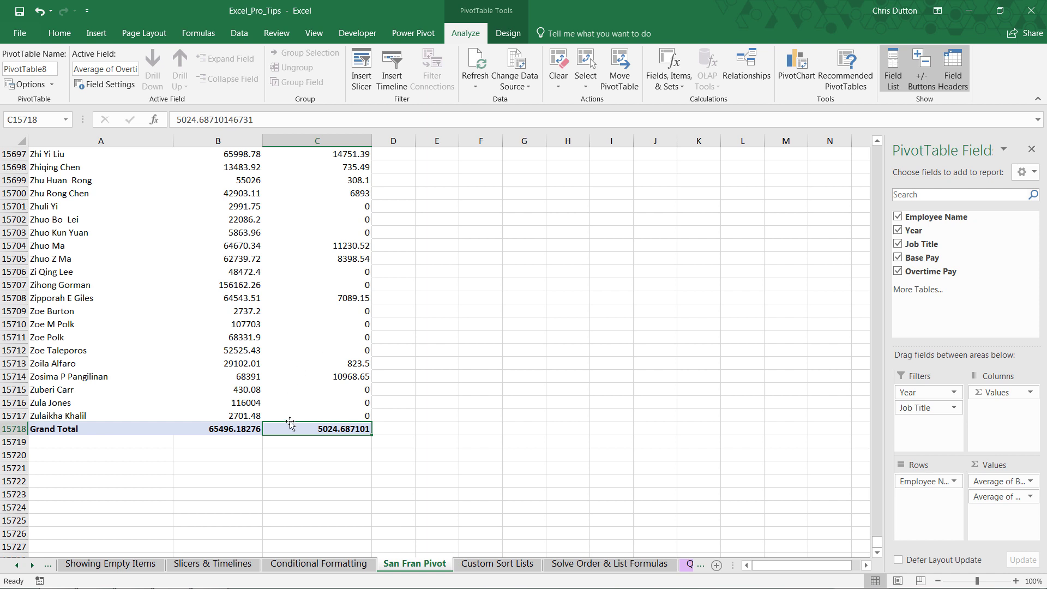
left_click(239, 431)
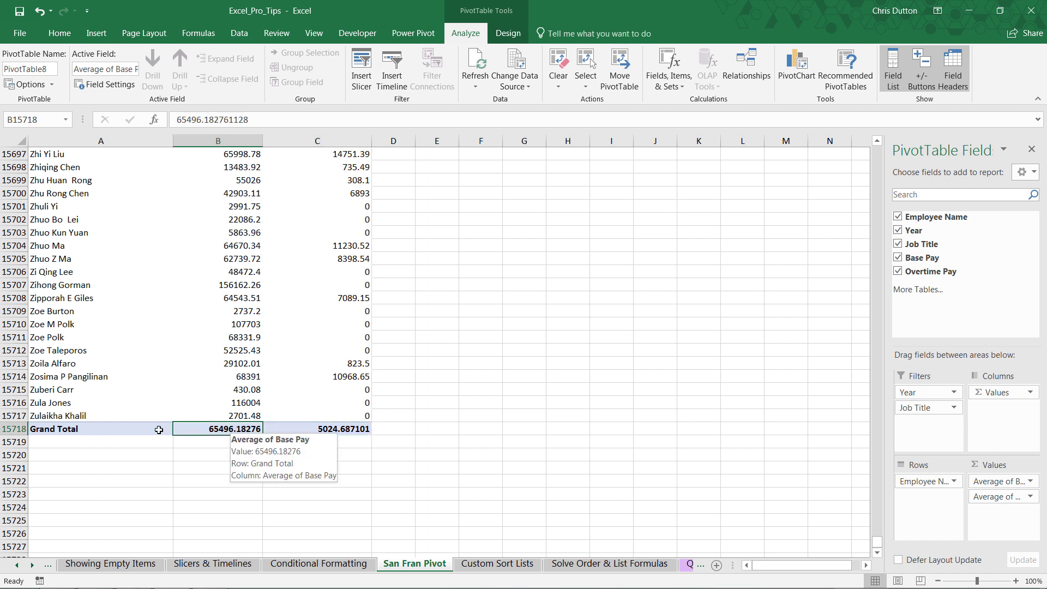
left_click(321, 430)
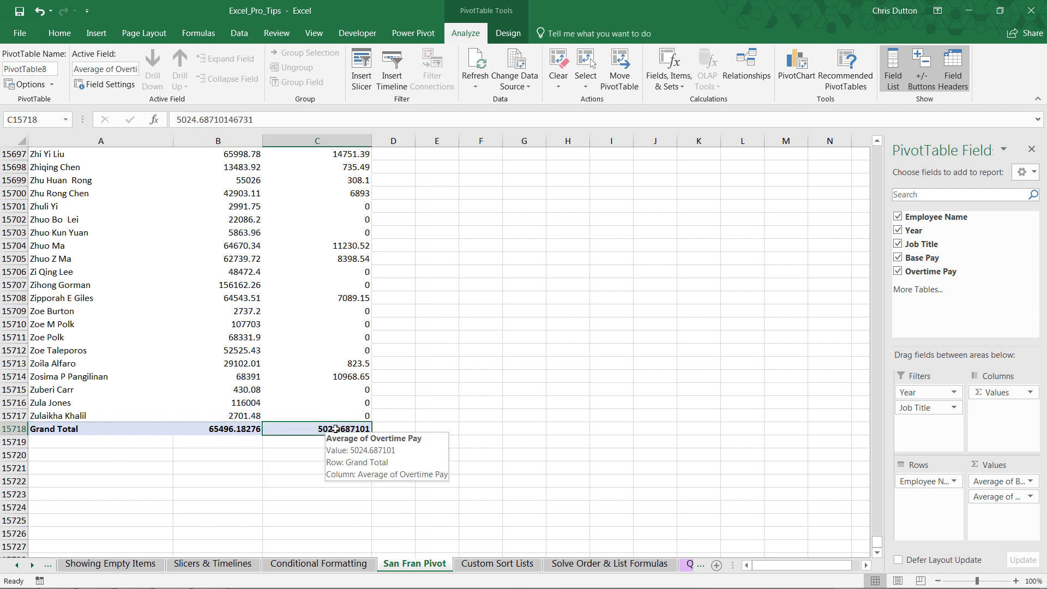
double_click(322, 429)
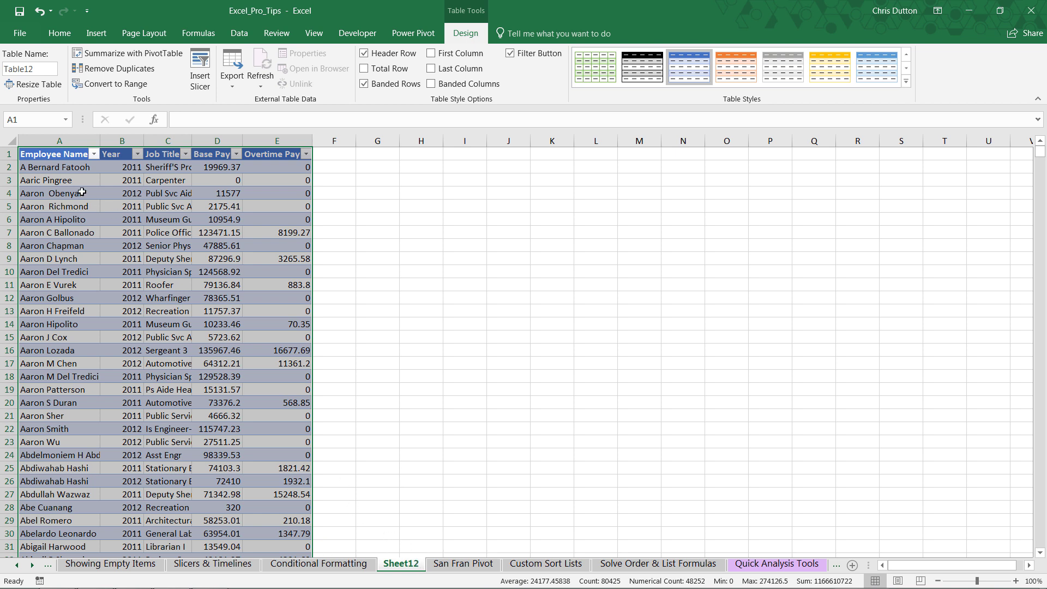
Autofit Employee Name and Job Title, widen Year, and check data reaches row 16085
double_click(100, 141)
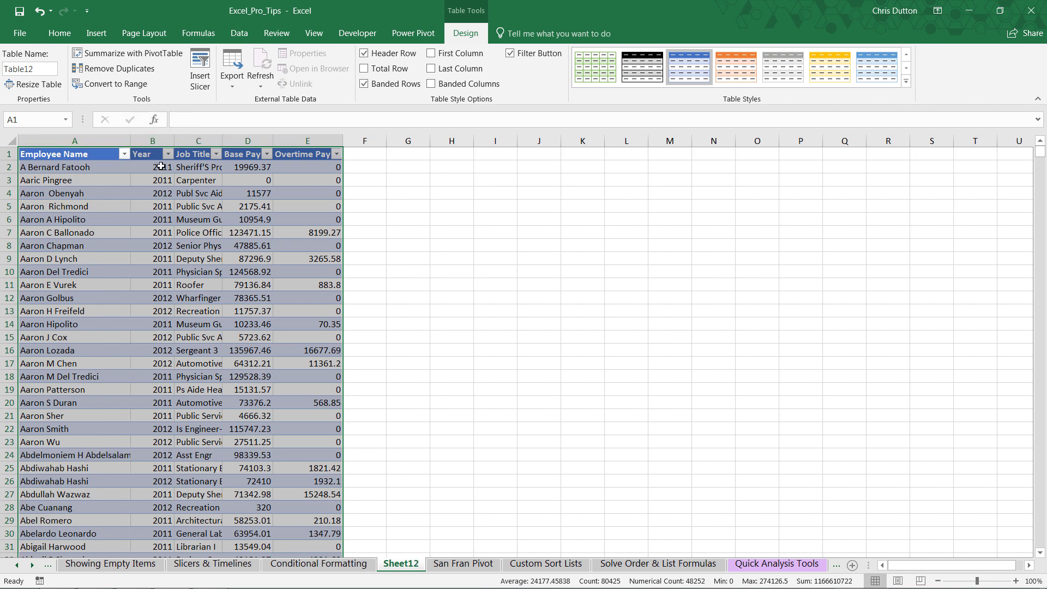
left_click_drag(175, 141, 199, 141)
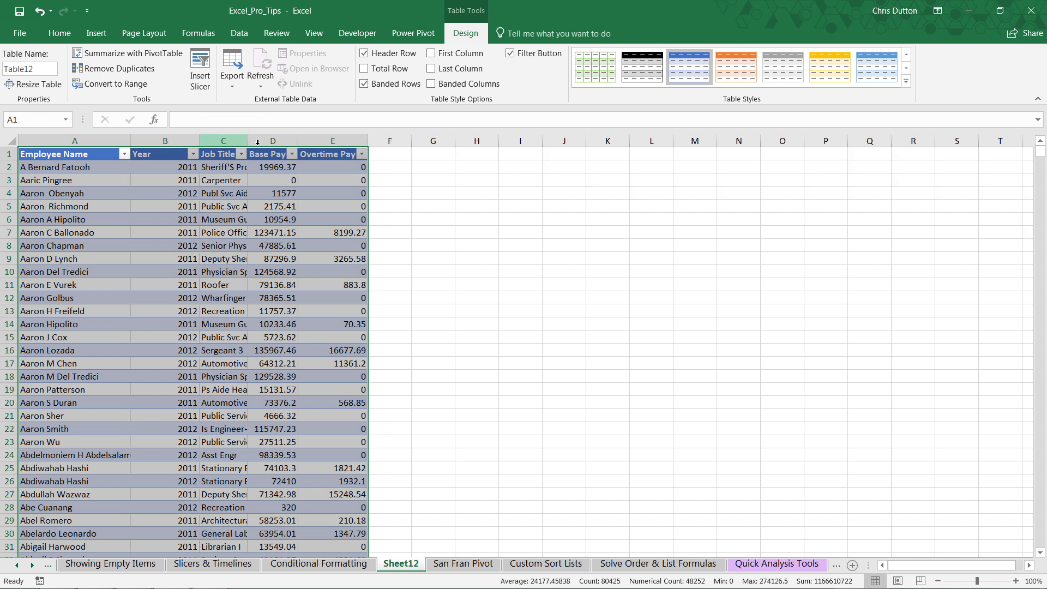
double_click(248, 141)
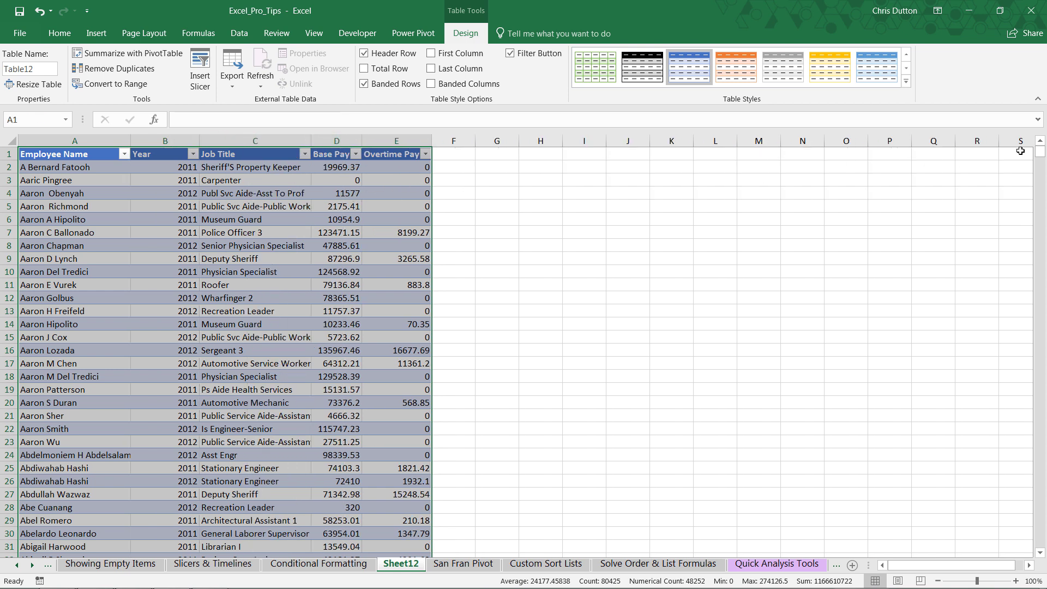
left_click_drag(1041, 157, 1040, 544)
scroll(122, 391, "down", 2)
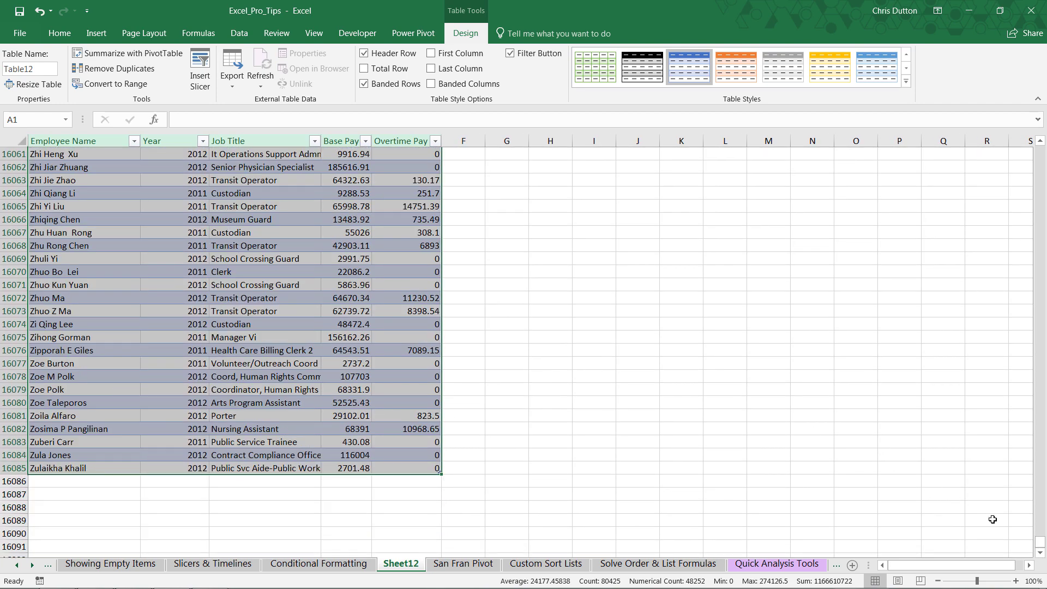
left_click_drag(1041, 547, 1040, 151)
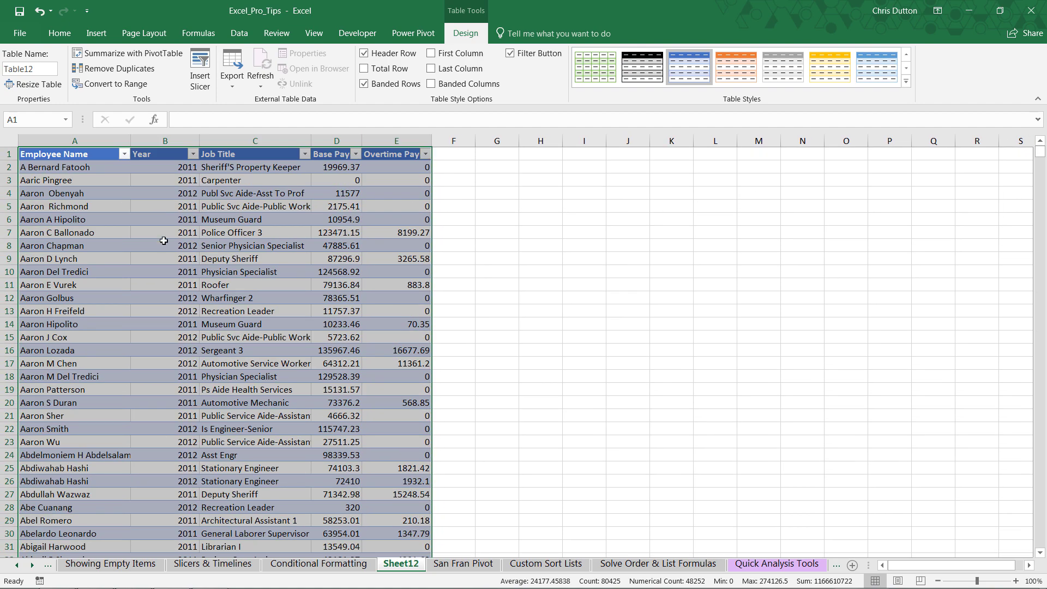